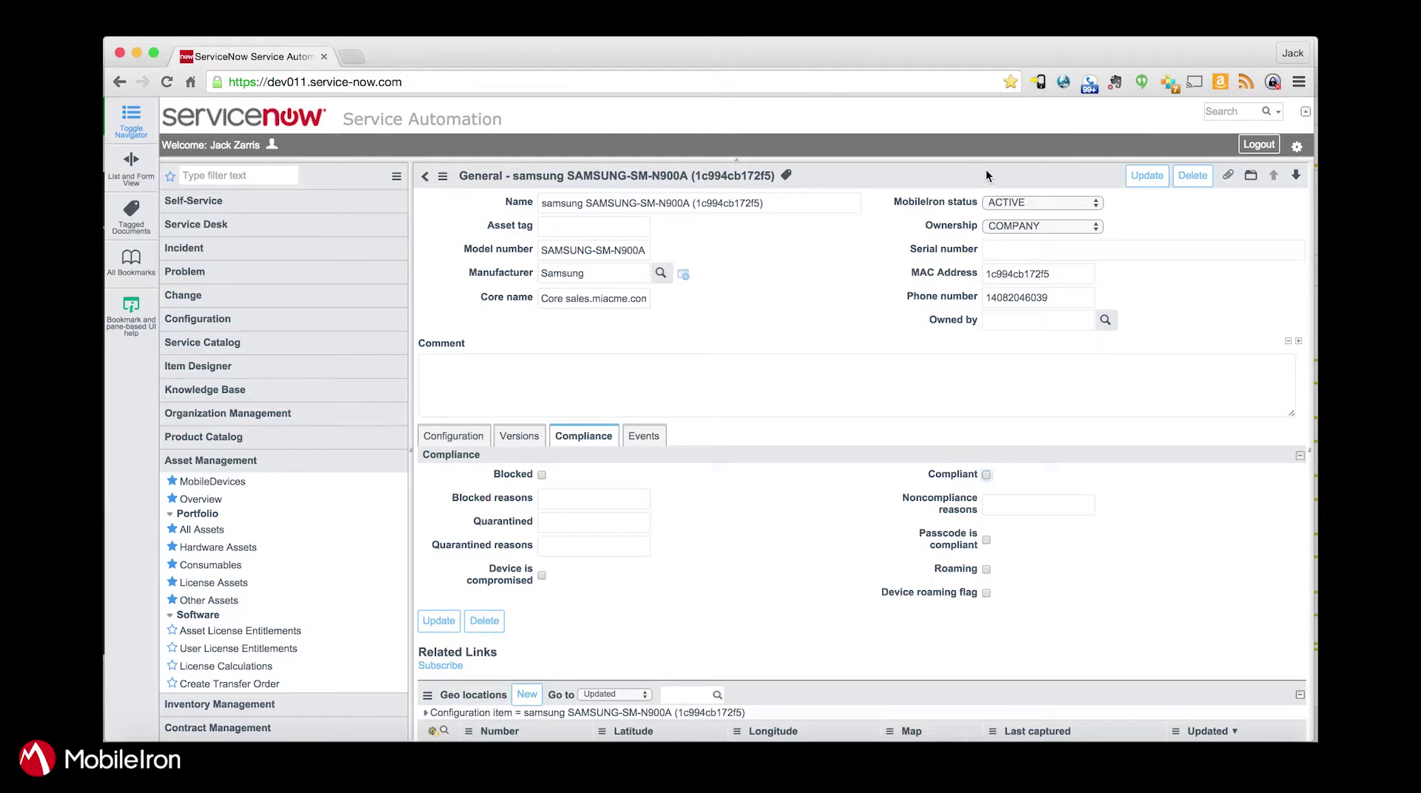
View the actions available for the Samsung device record and the sorting and chart options for the MobileIron last name column
right_click(986, 176)
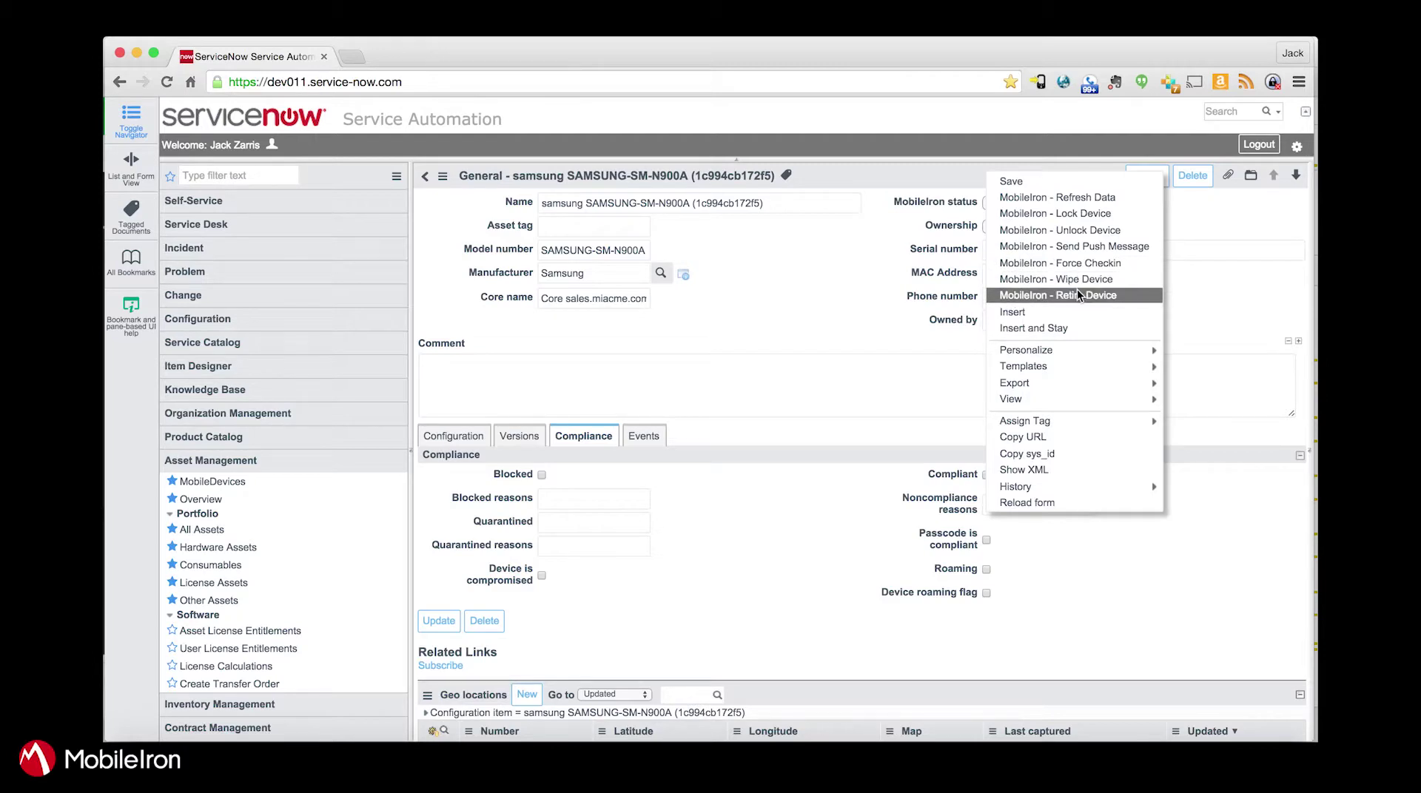
click(876, 296)
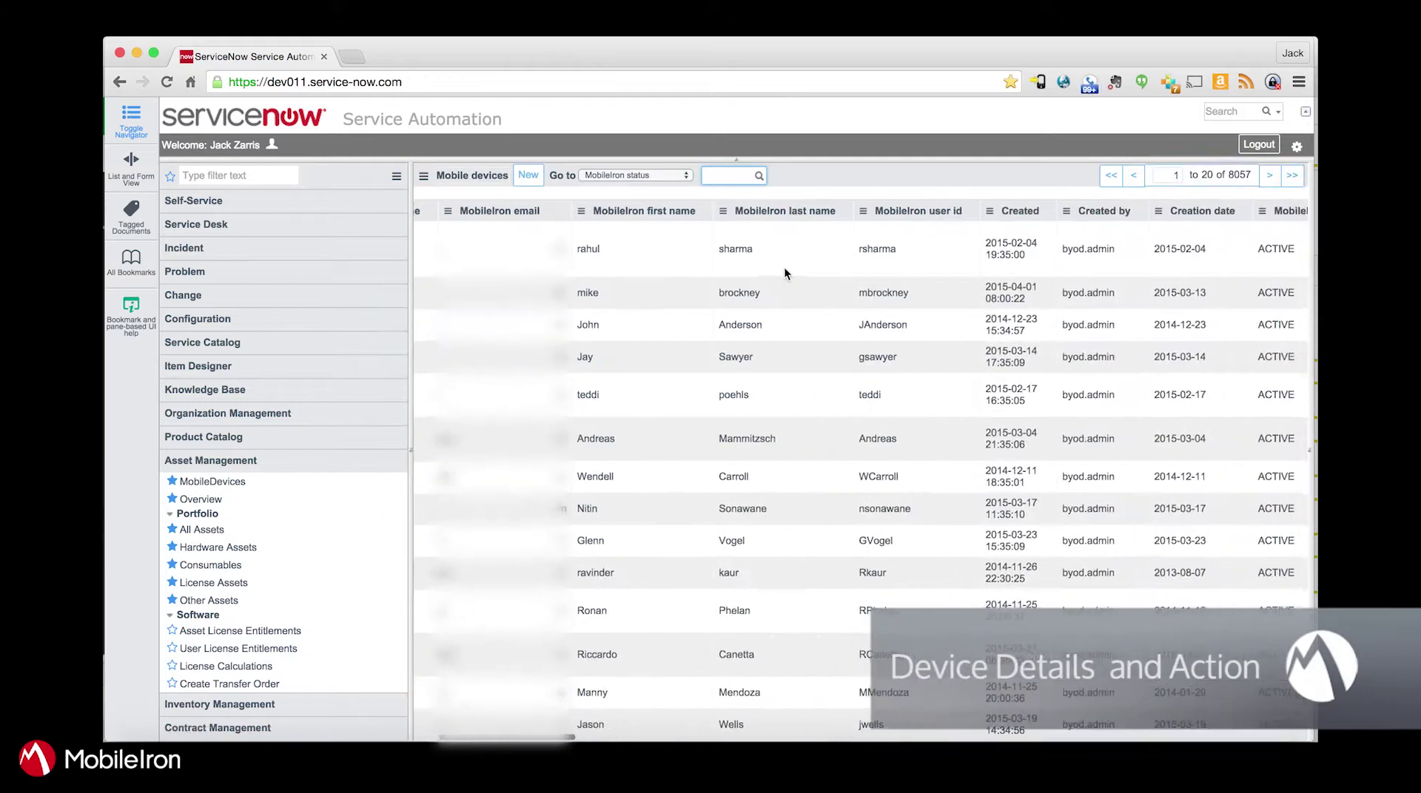
right_click(840, 209)
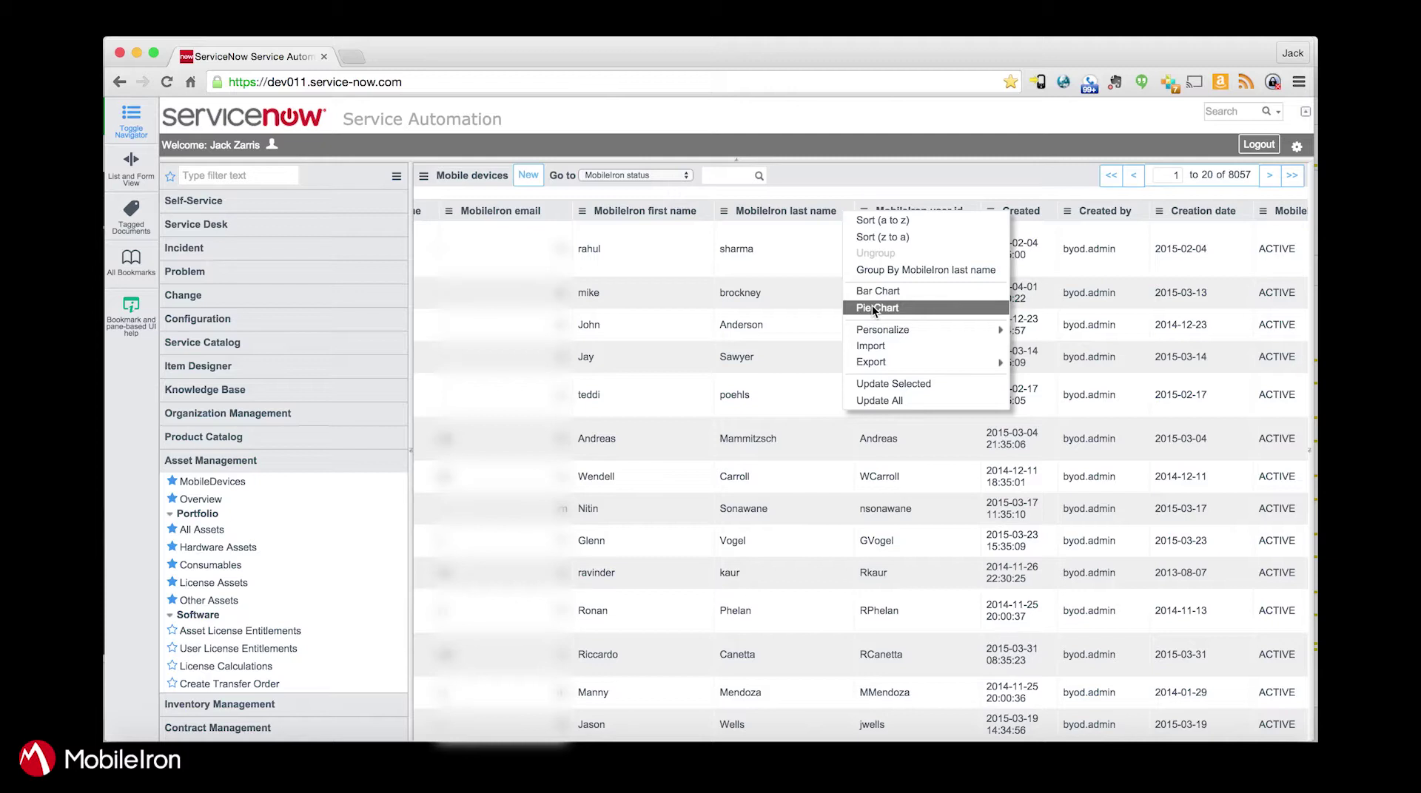
click(287, 494)
Find "home" in the navigator, open the self-service homepage, and review its mobile device charts
click(226, 176)
text(home)
click(205, 221)
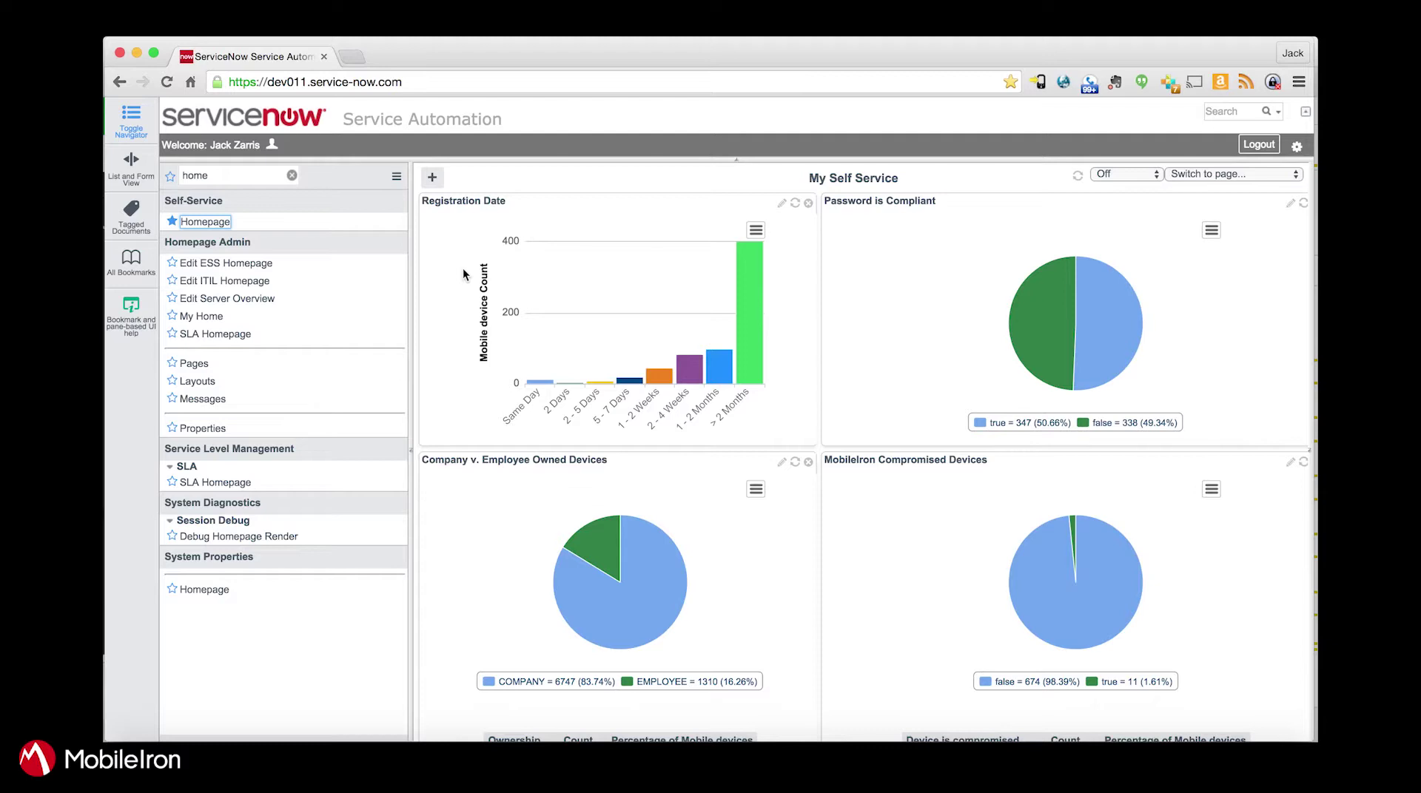
scroll(611, 488, down, 7)
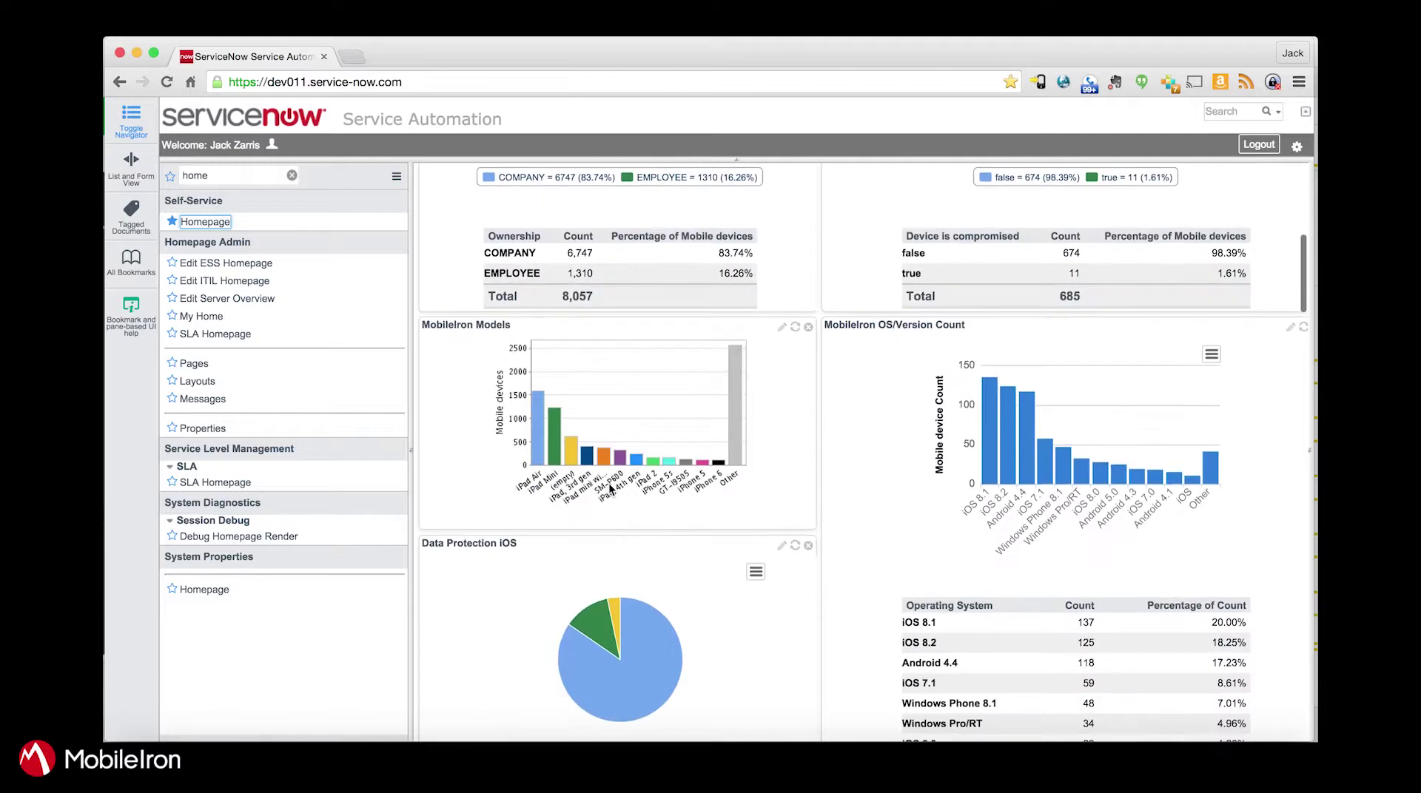
scroll(611, 489, down, 1)
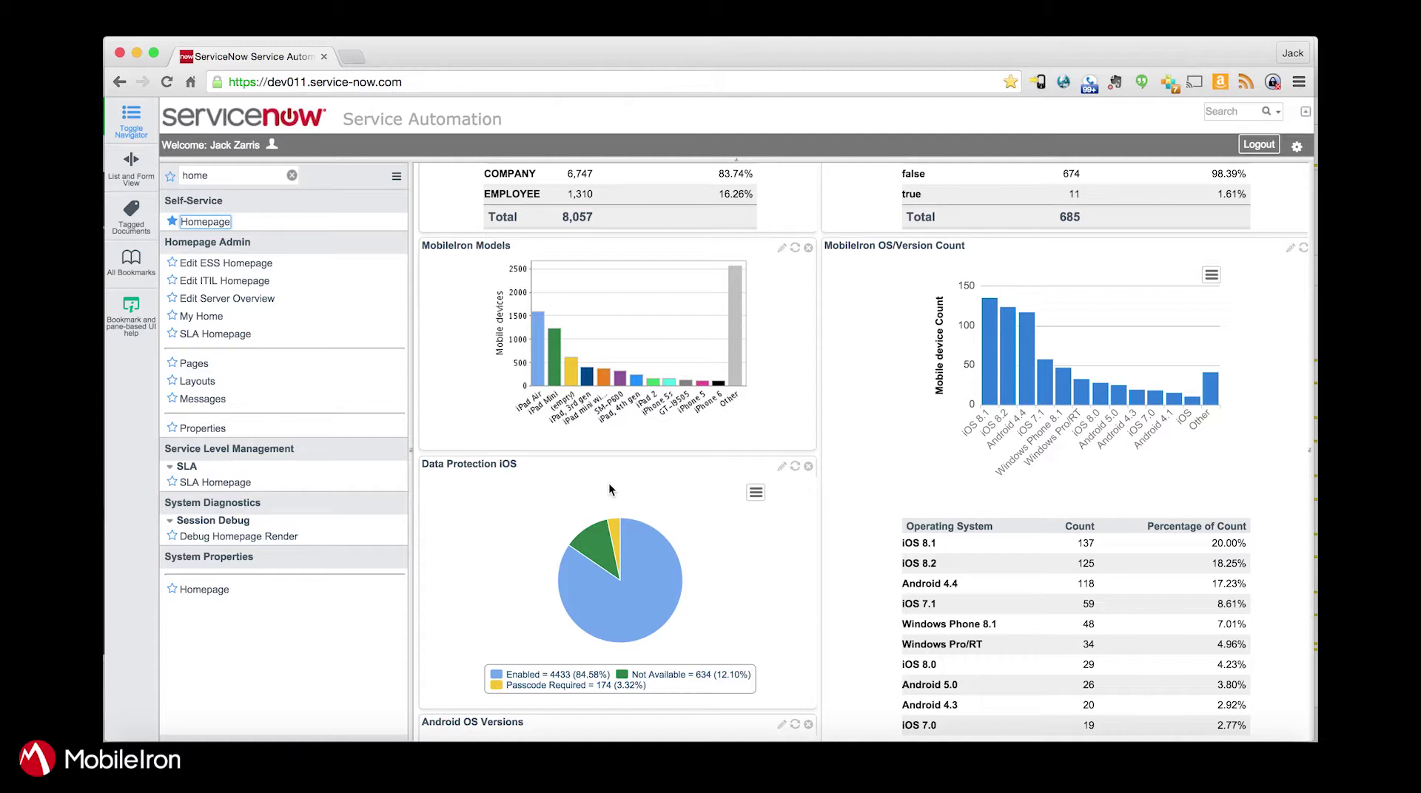
Find "reports" in the navigator, open the Mobile Devices in Quarantine report, and check its exported spreadsheet in Excel
triple_click(238, 177)
text(reports)
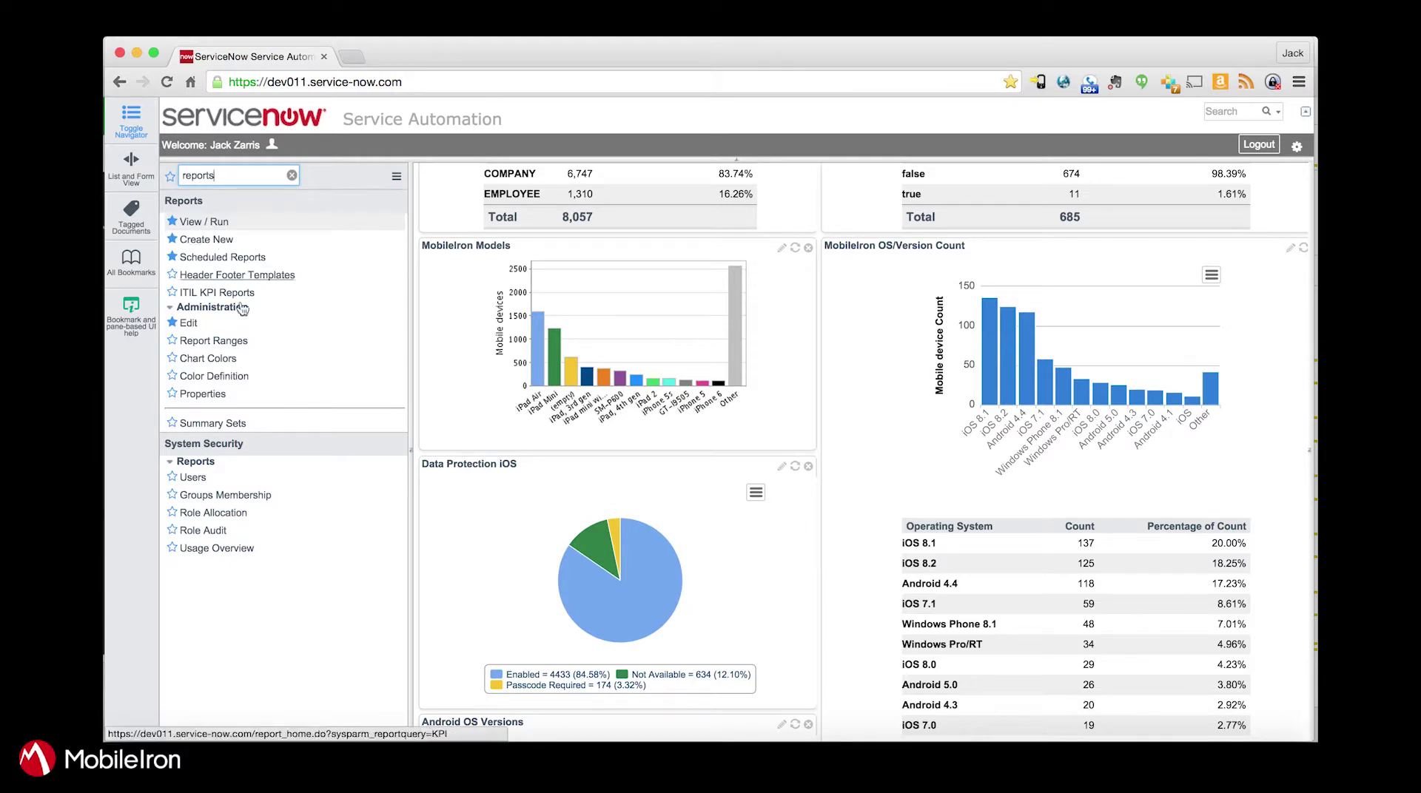
click(204, 221)
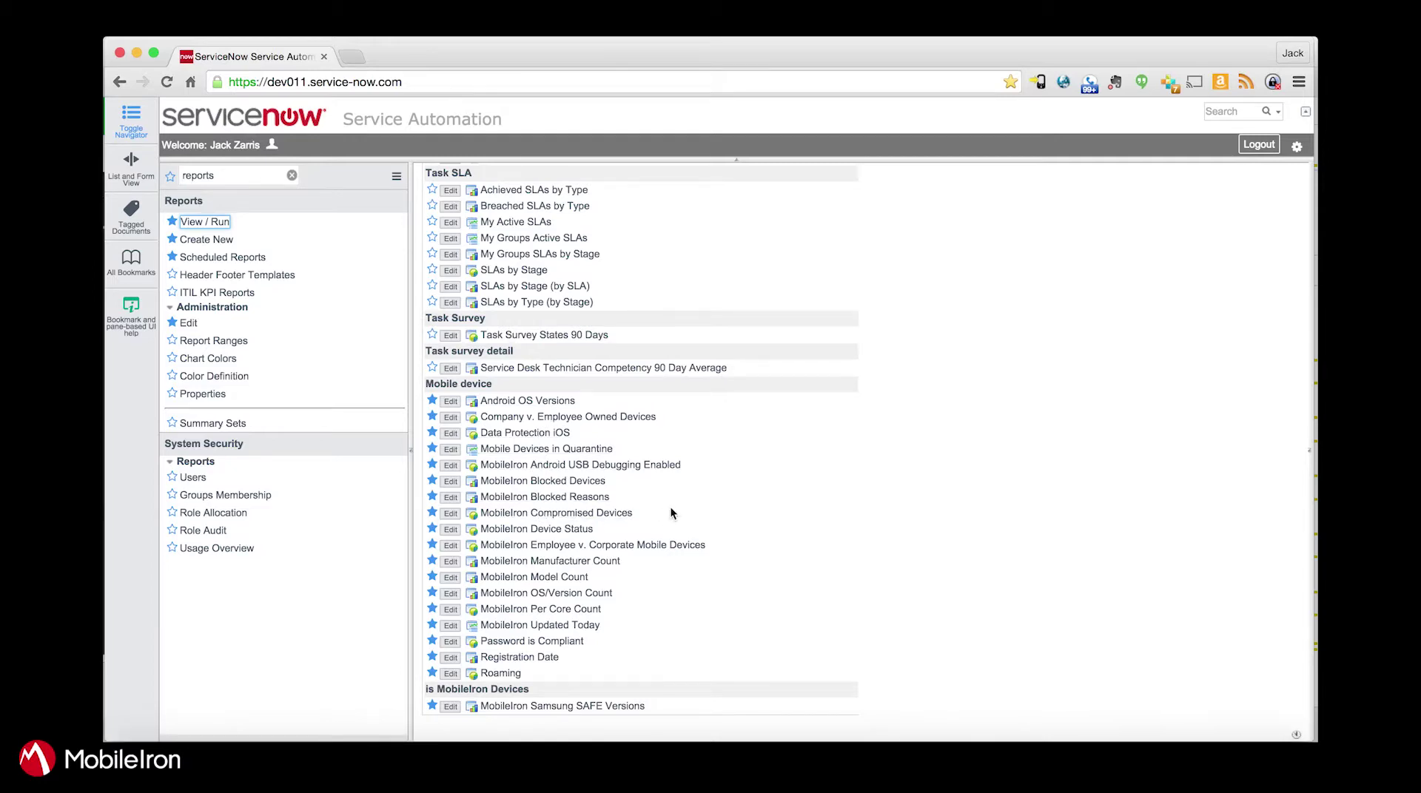
click(526, 450)
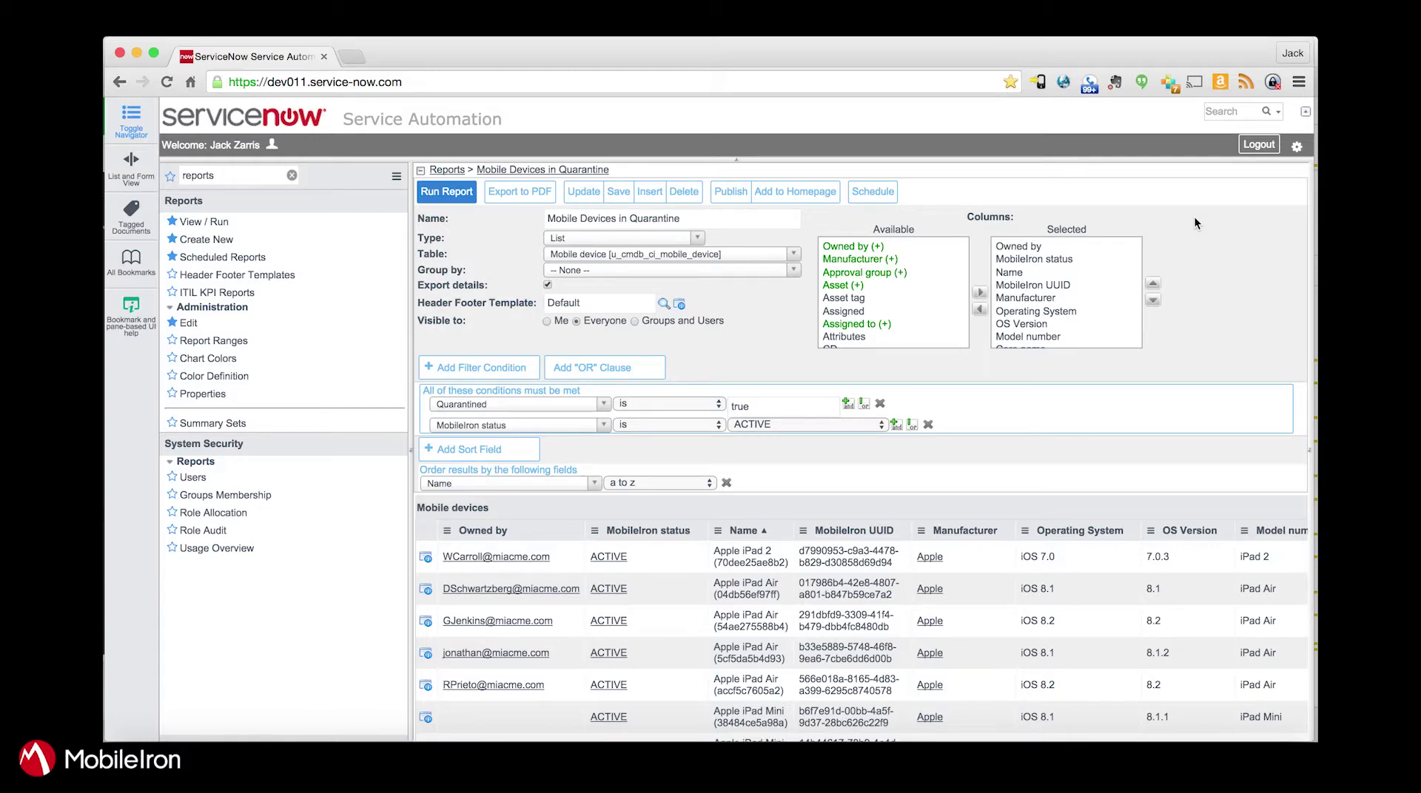
key(super+Tab)
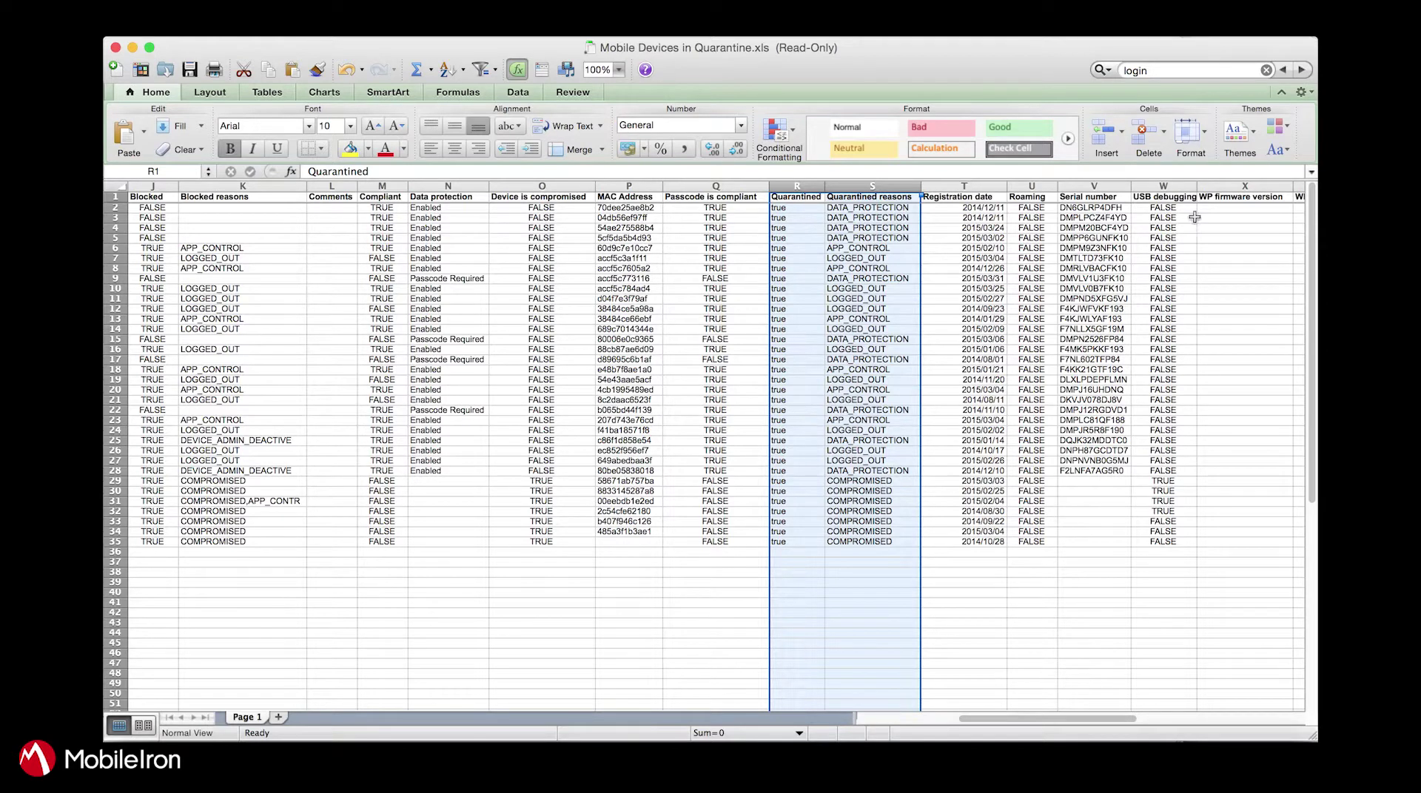
key(super+Tab)
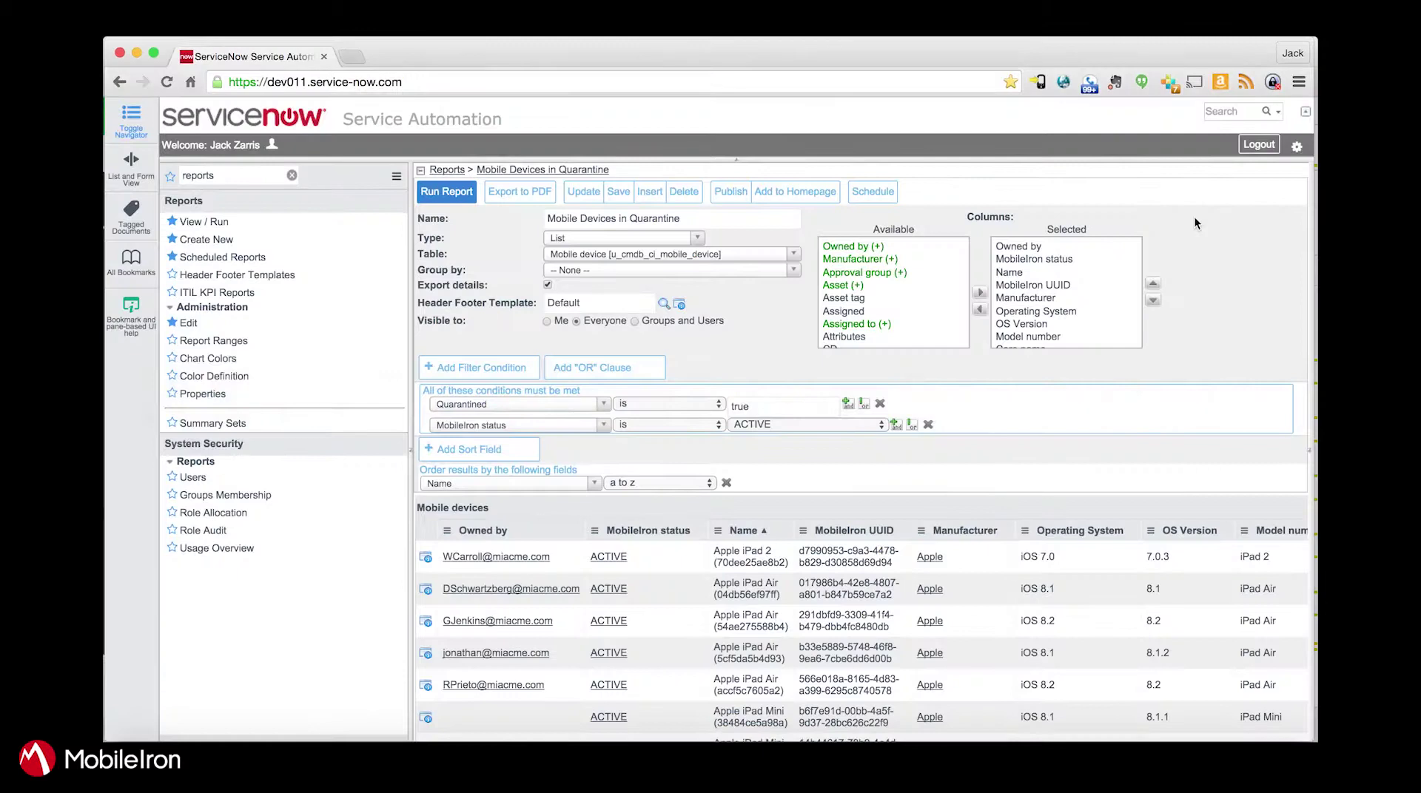
Clear the navigator filter and open the Core sales.miacme.com record from the MobileIron Cores list
click(292, 175)
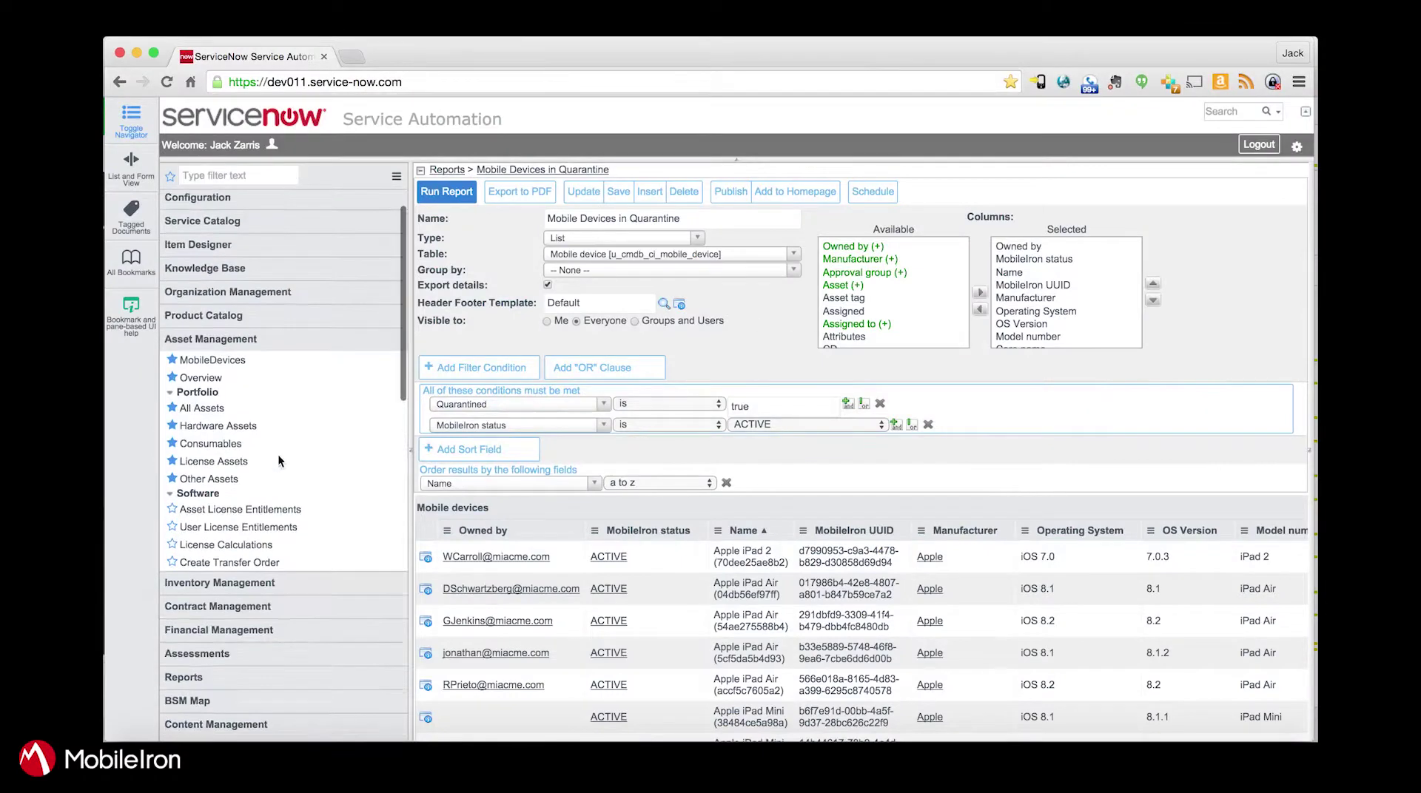
scroll(278, 455, down, 5)
click(218, 406)
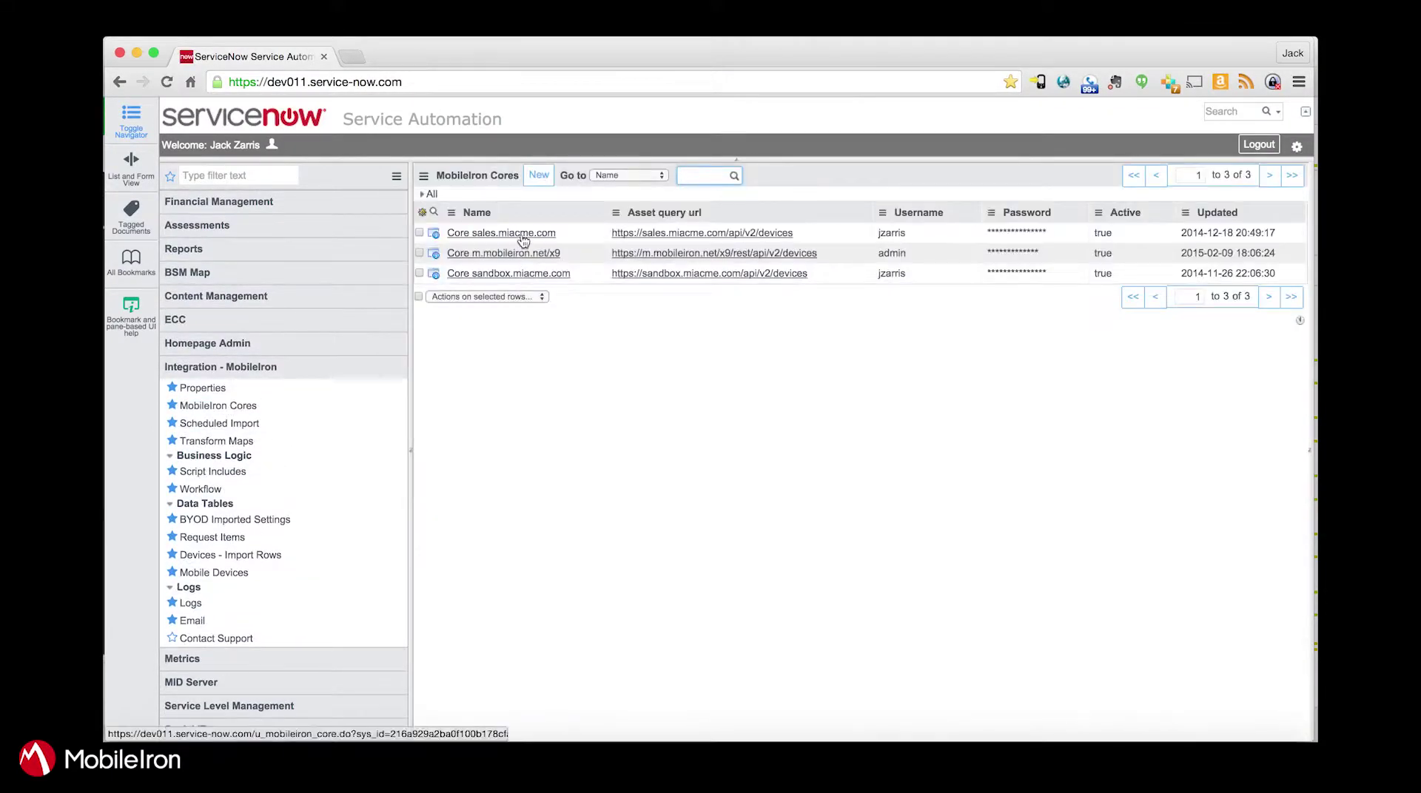
click(518, 232)
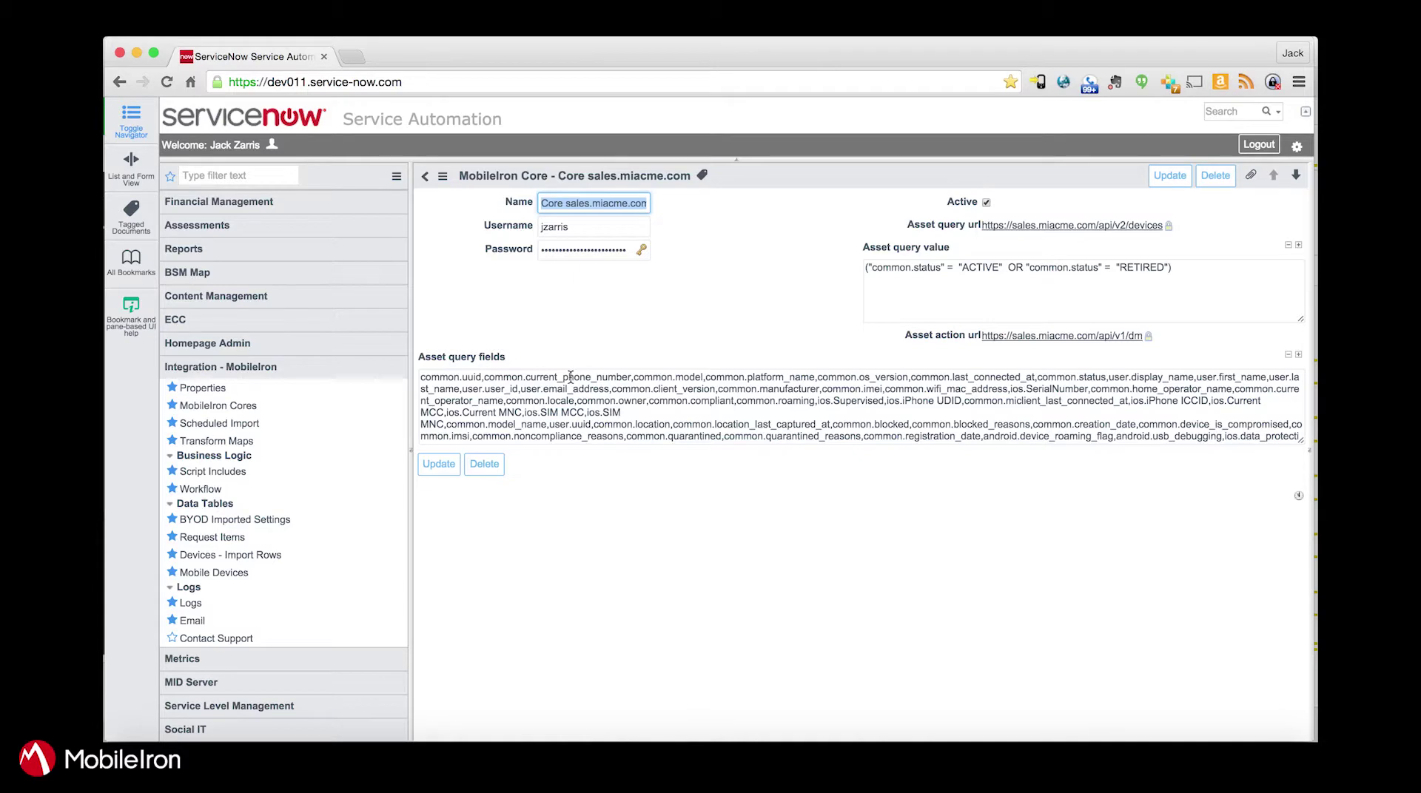
click(662, 330)
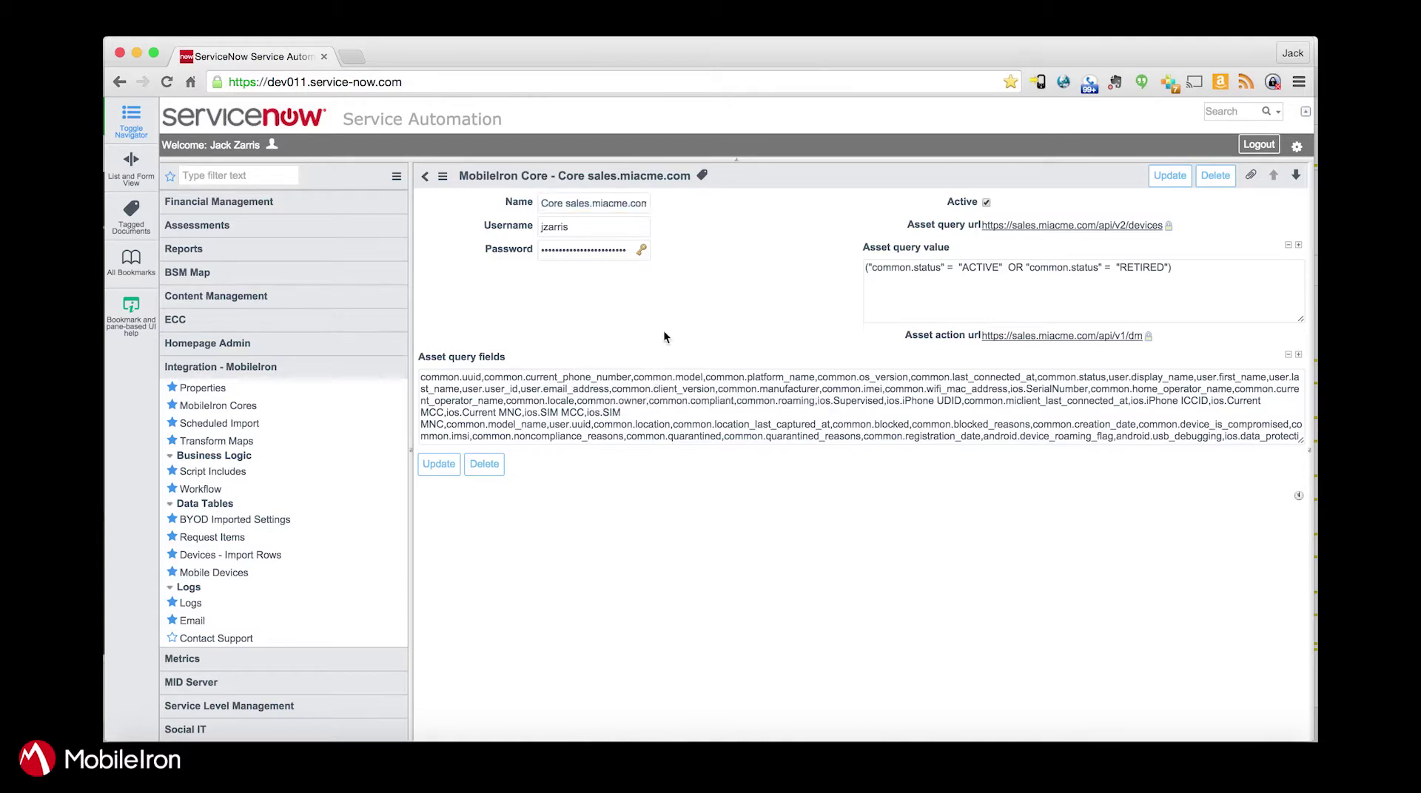
Search the page for "location" and replace common.location and common.location_last_captured_at in the asset query fields with "android,deviceowner"
key(super+f)
text(location)
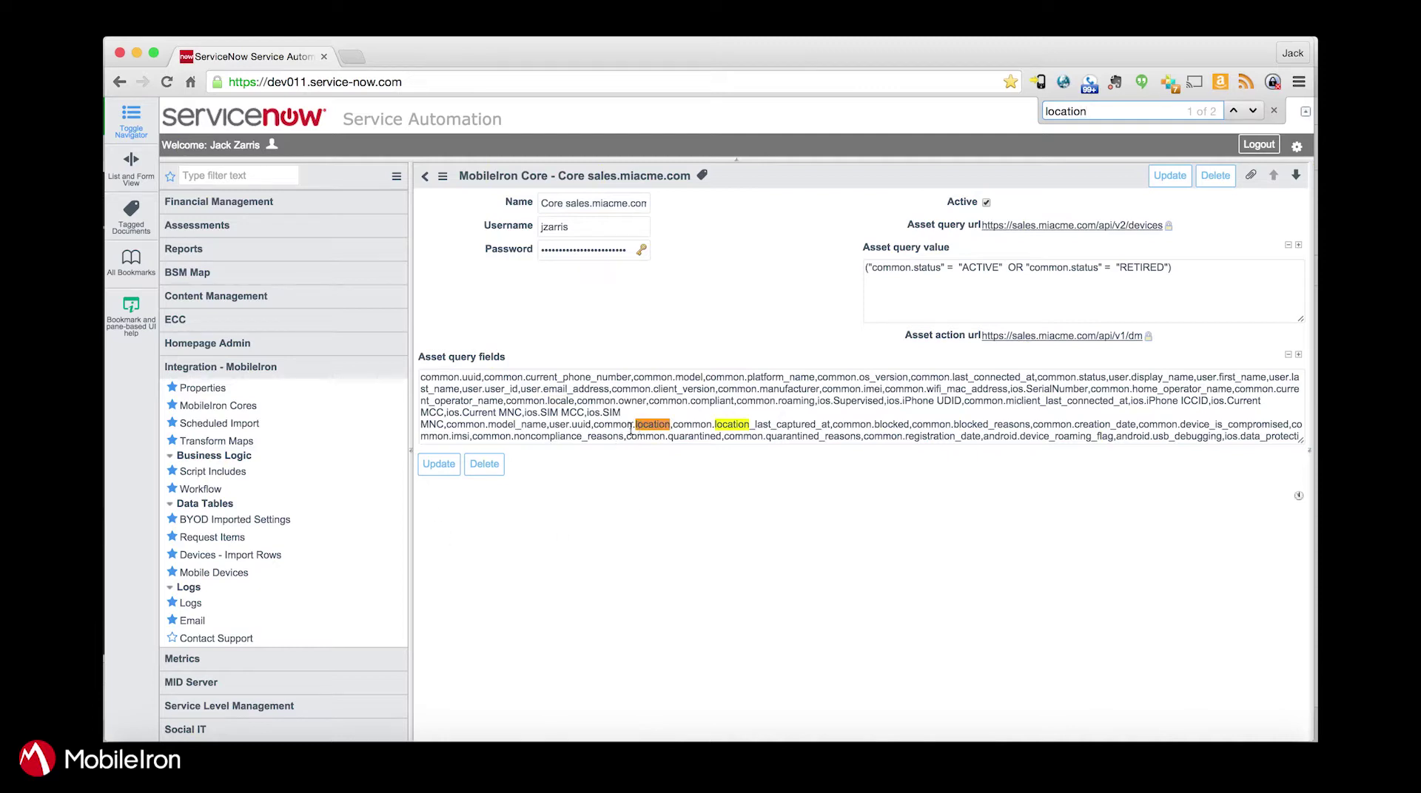
drag(593, 425, 830, 425)
key(BackSpace)
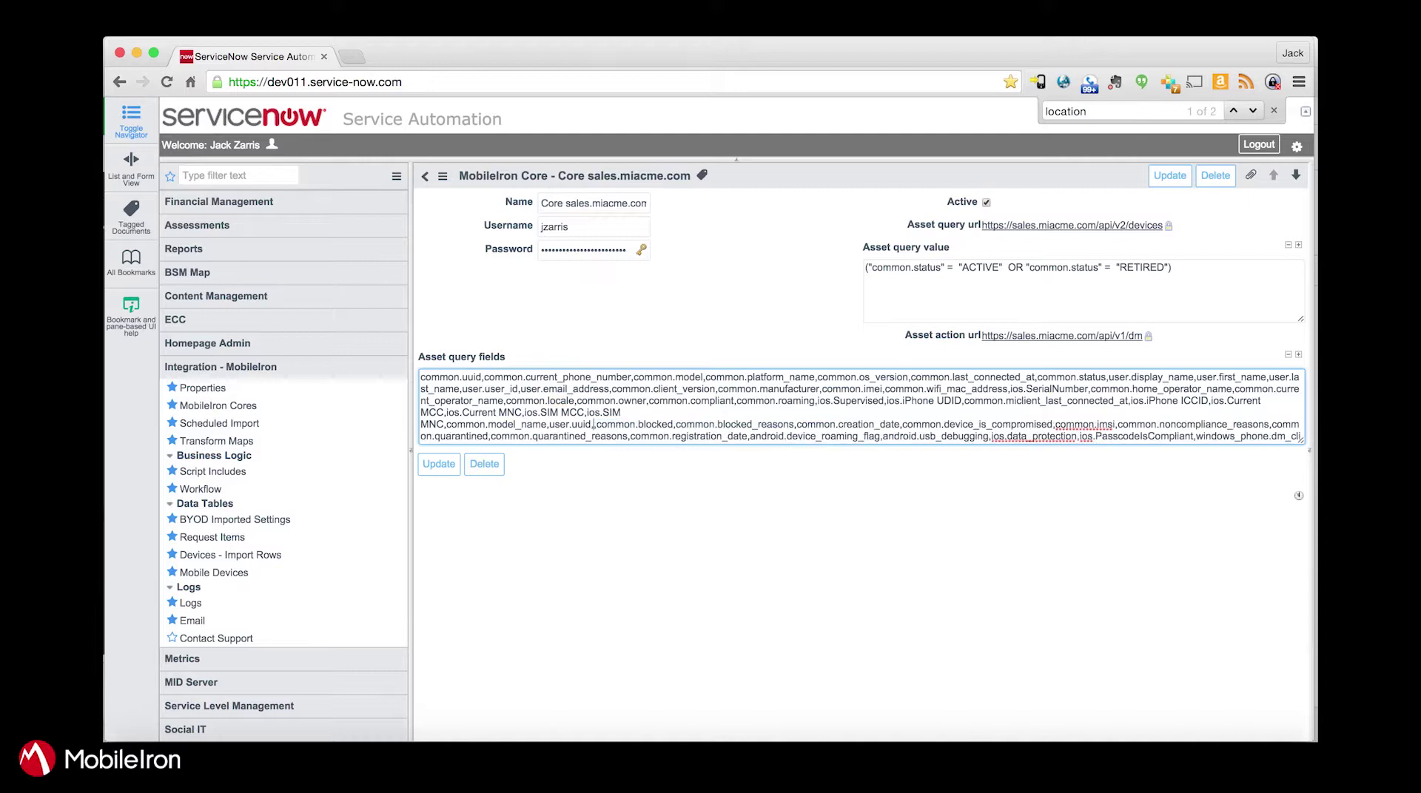
key(BackSpace)
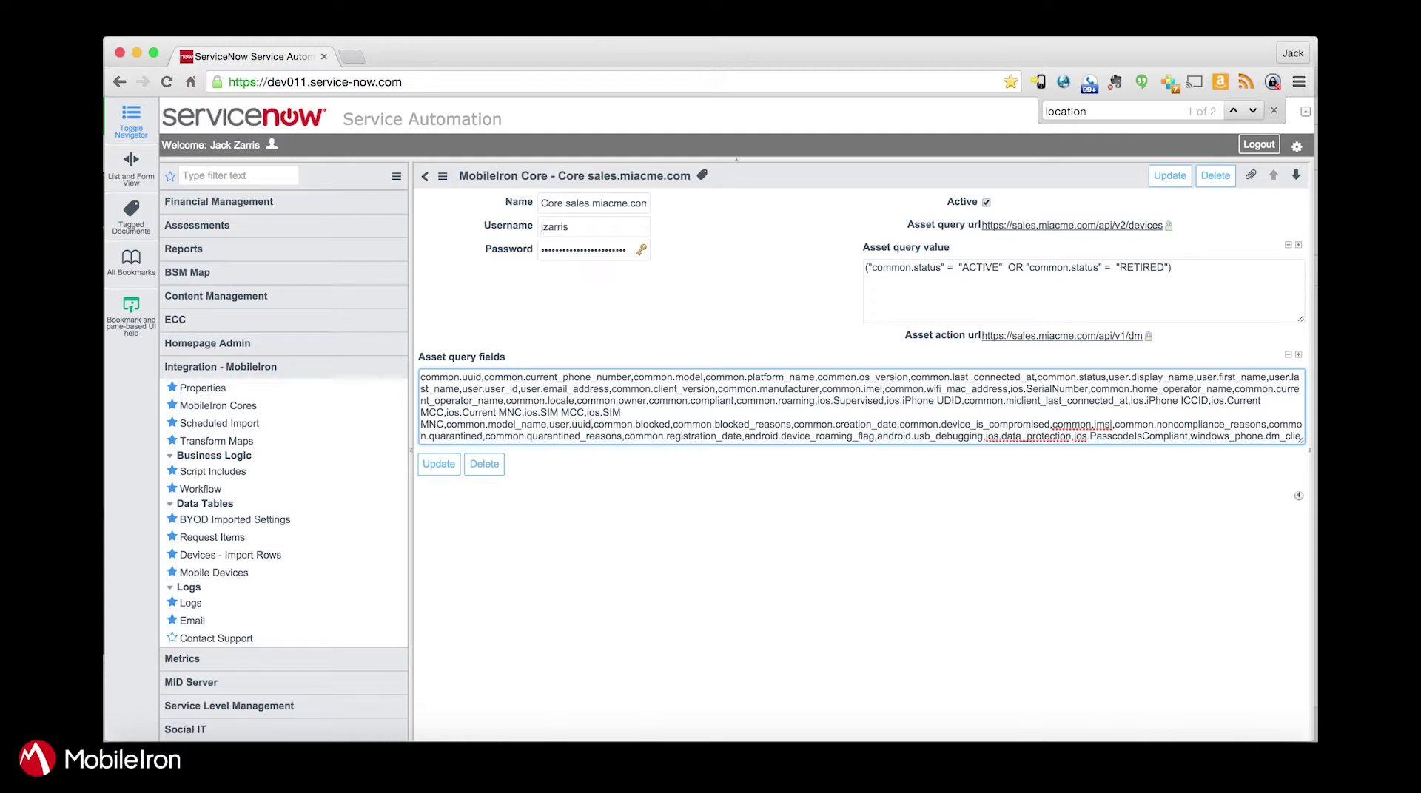
text(android,deviceowner)
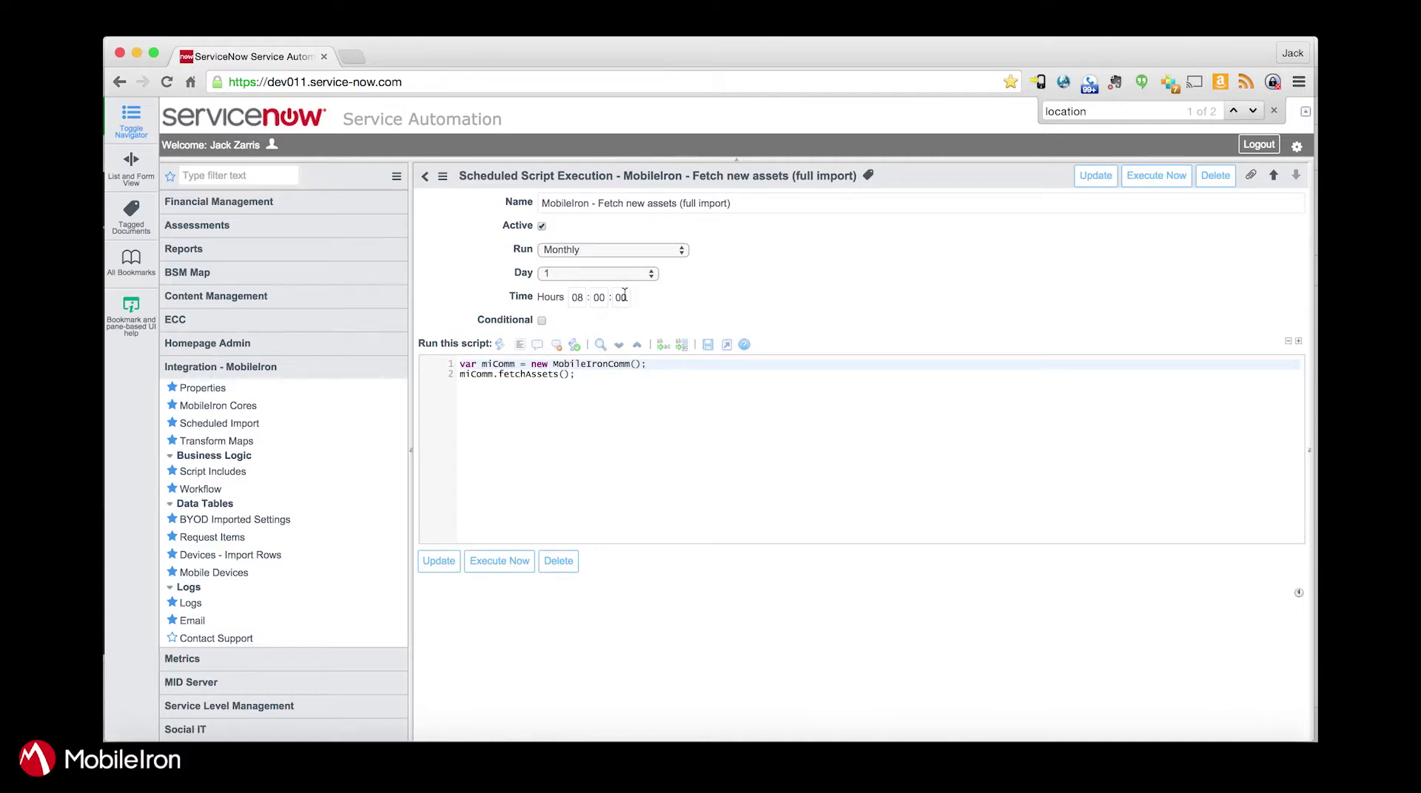
View the run frequency options of the full import job and return to the scheduled script list
click(600, 250)
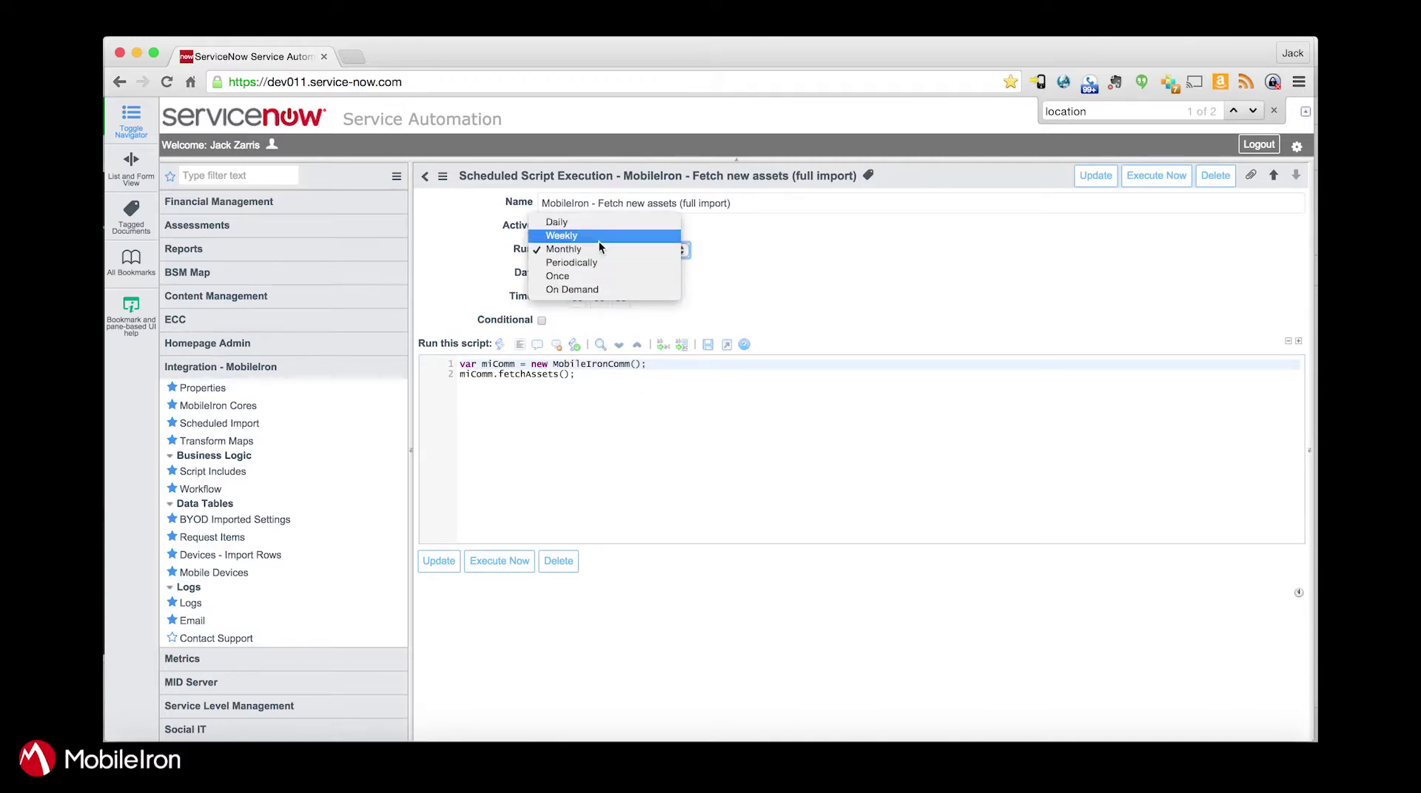
click(801, 256)
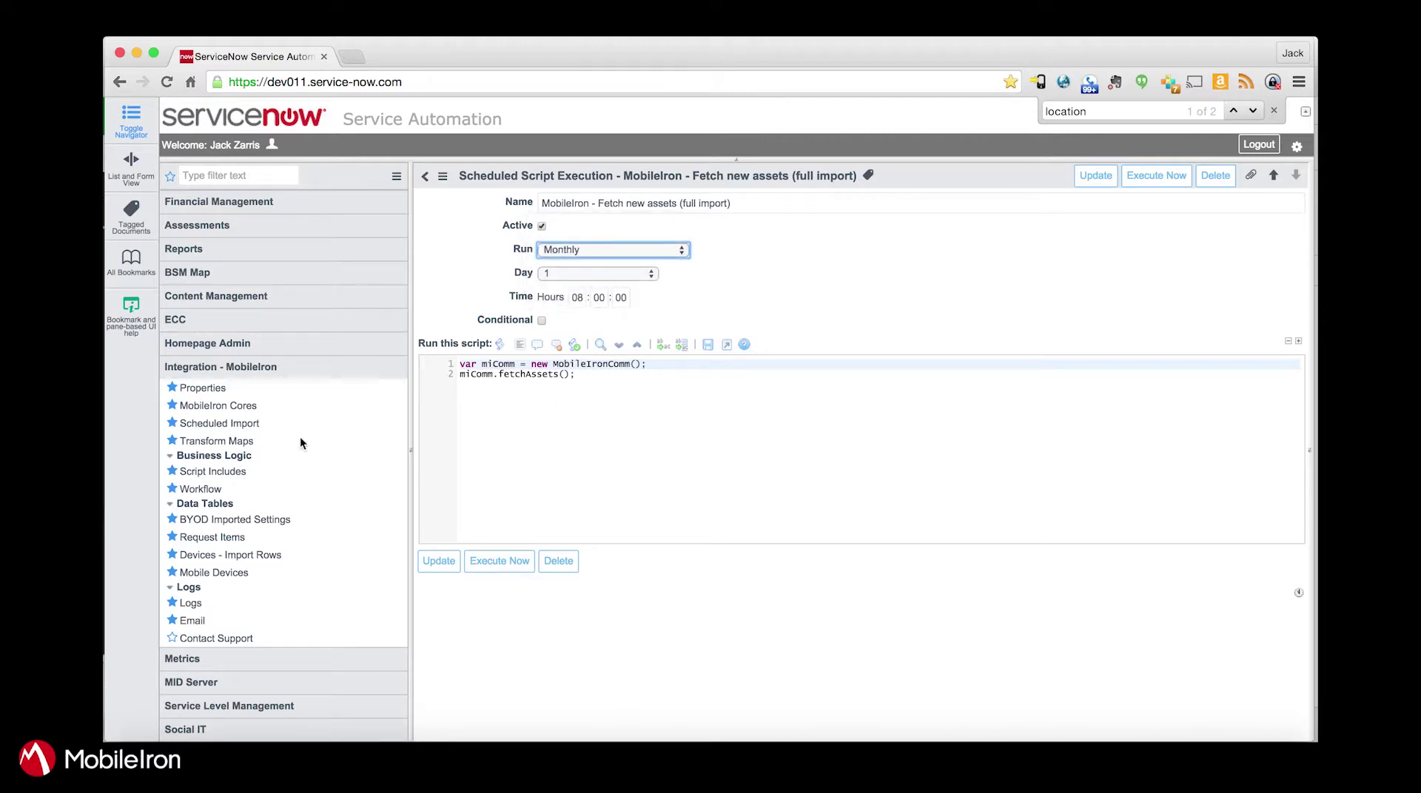
click(425, 175)
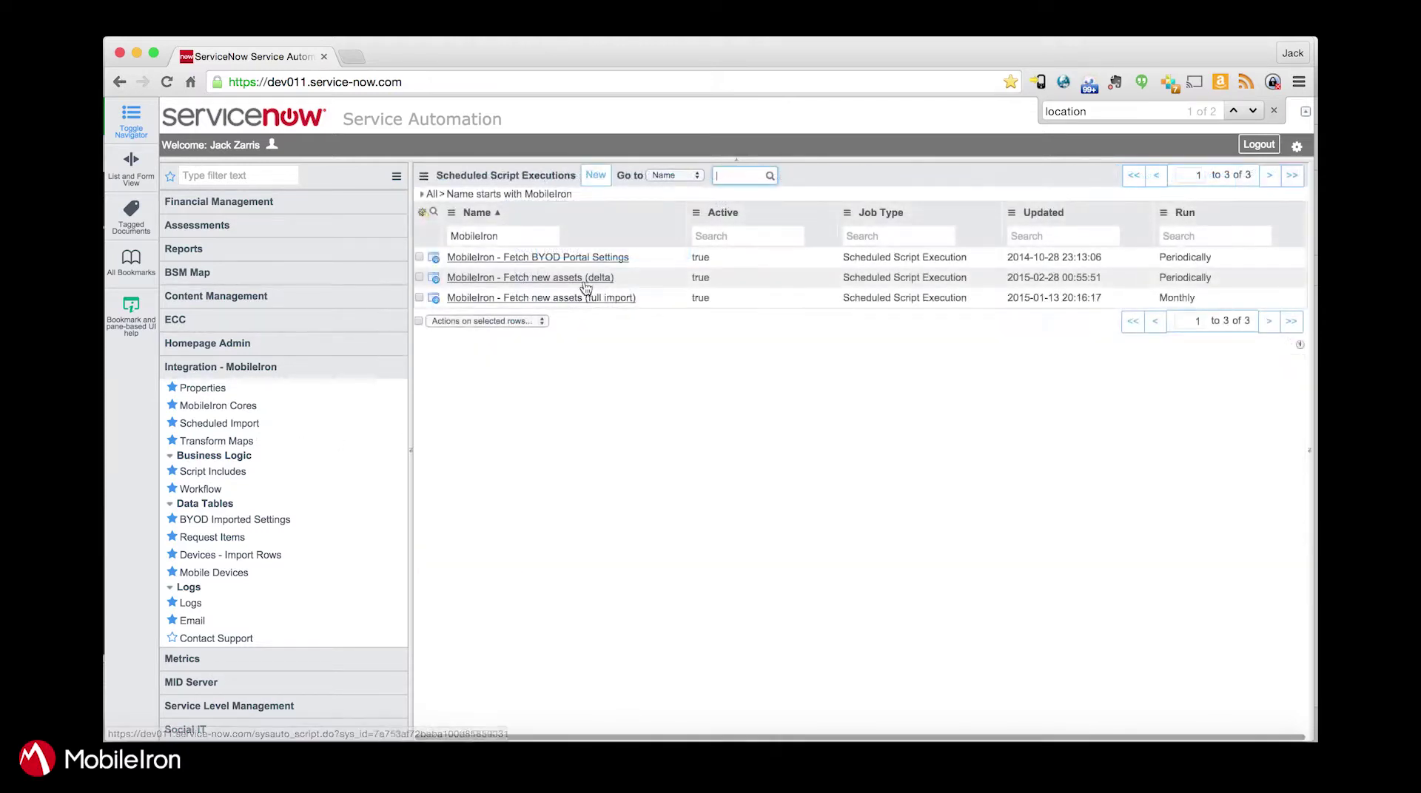
In the MobileIron - Fetch new assets (delta) job, set the query window to now-2h and the repeat interval to 02 hours
click(518, 292)
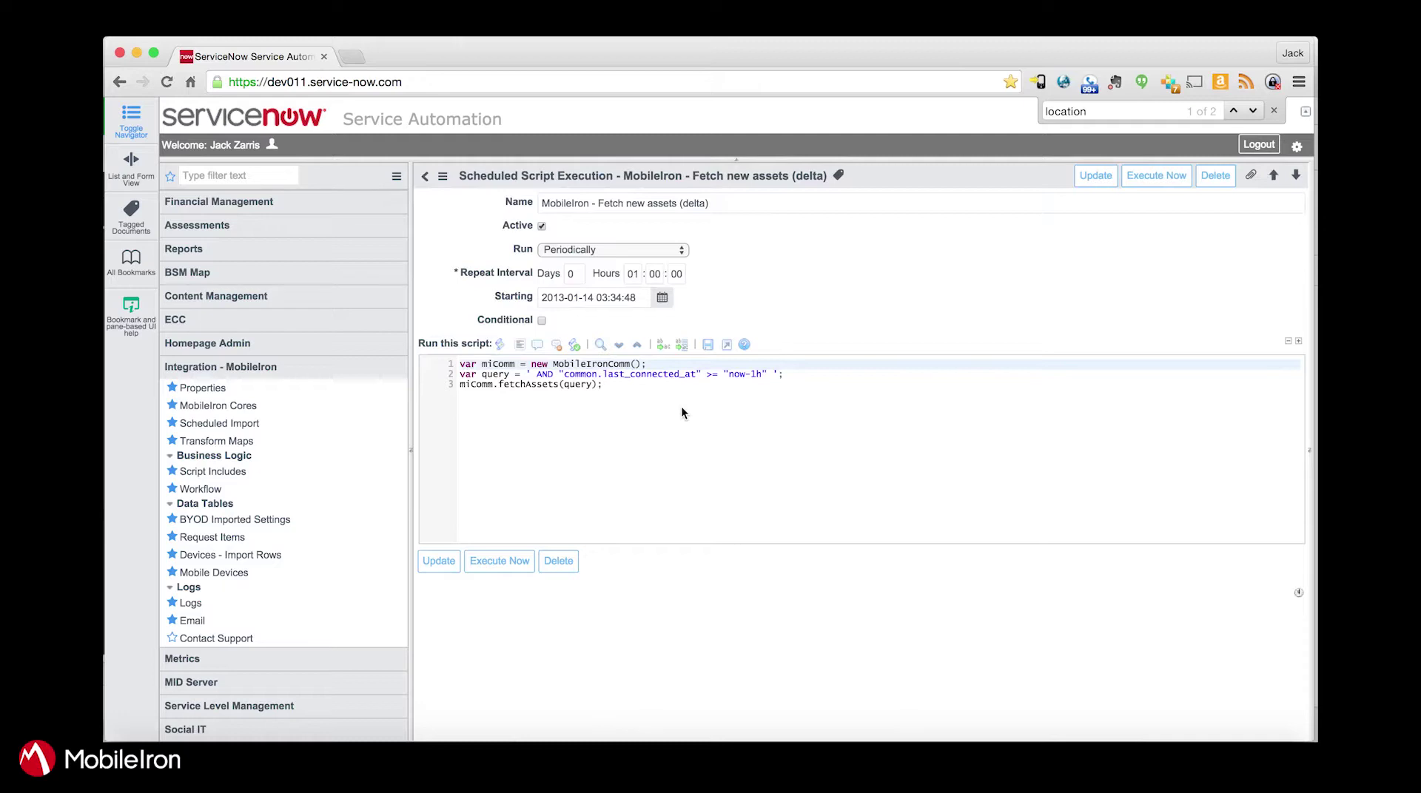
click(756, 374)
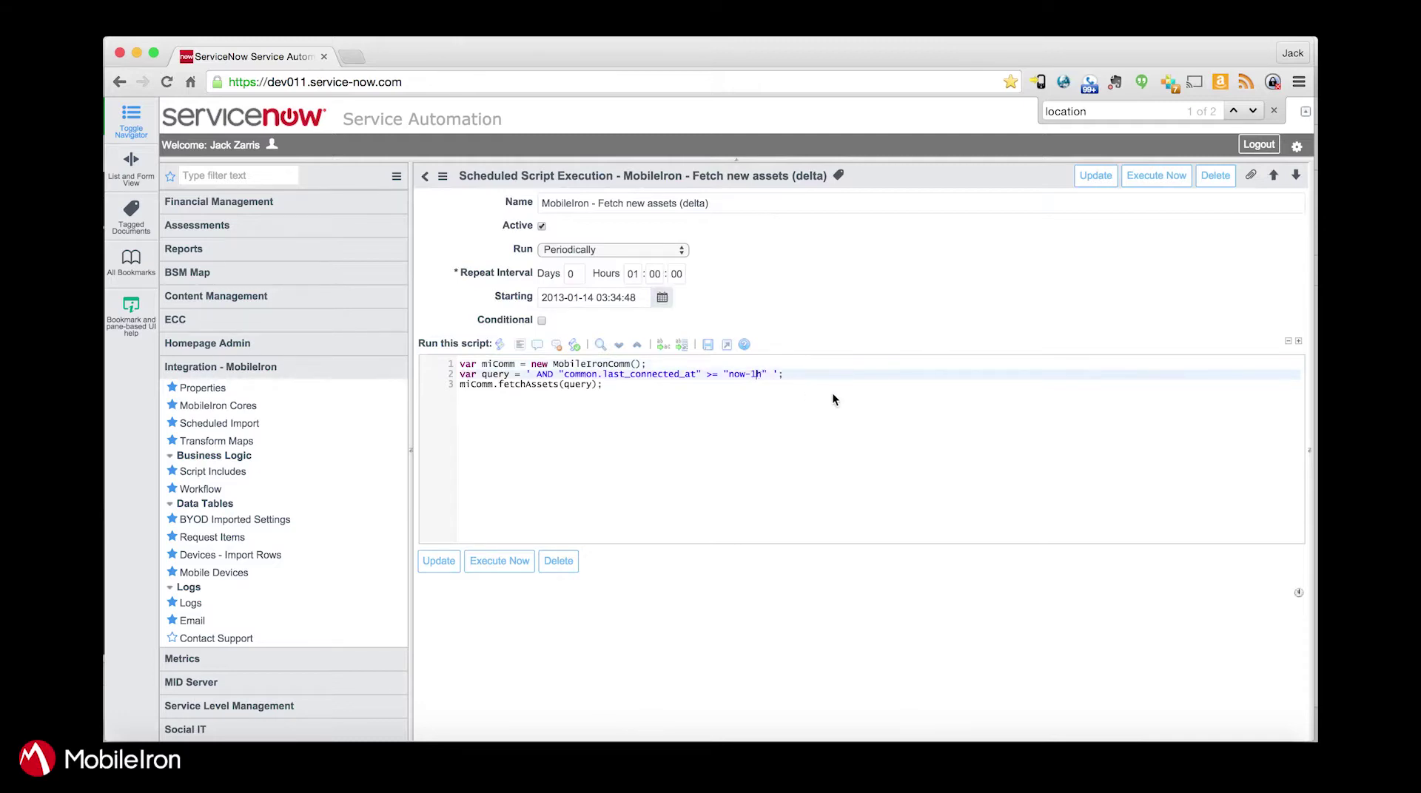
key(BackSpace)
text(2)
click(636, 274)
key(BackSpace)
text(2)
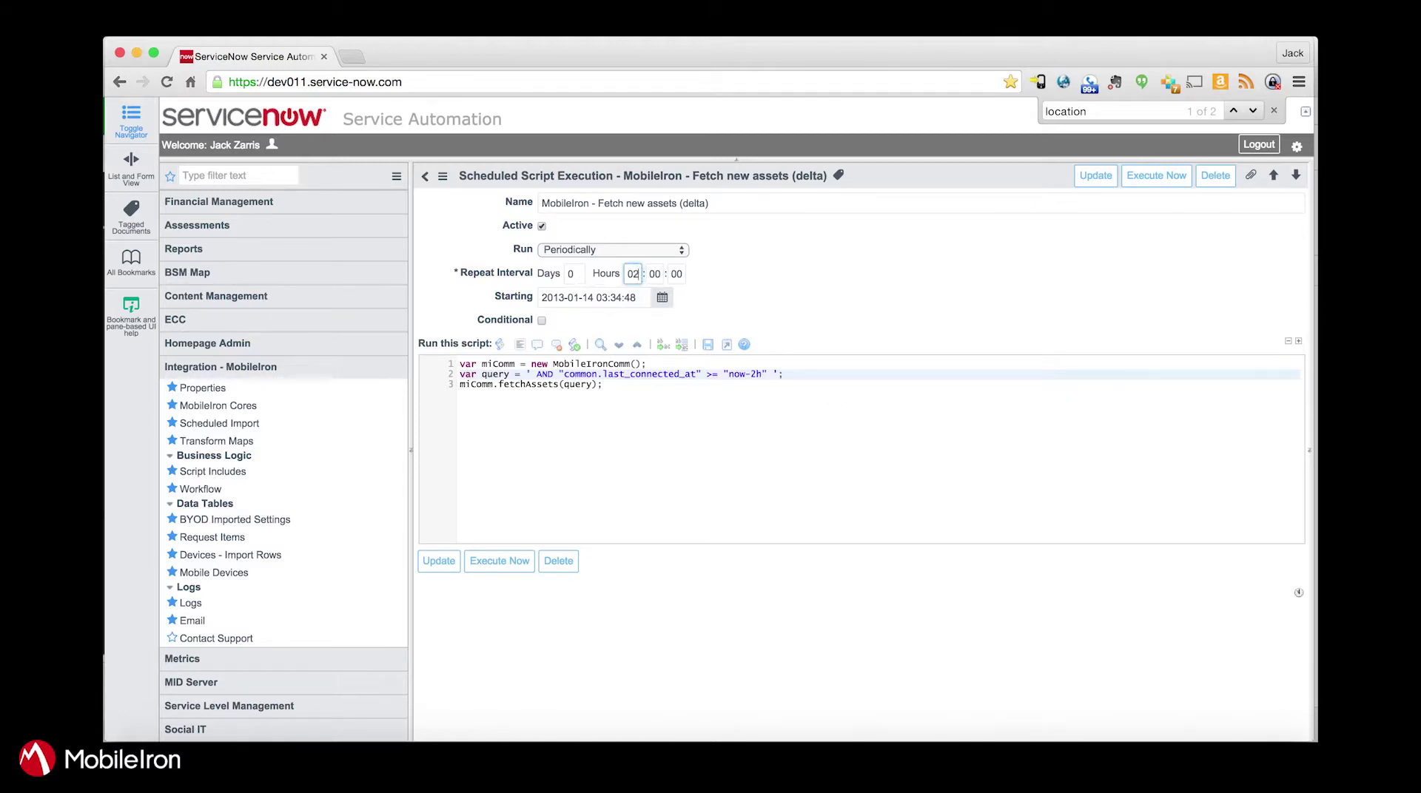